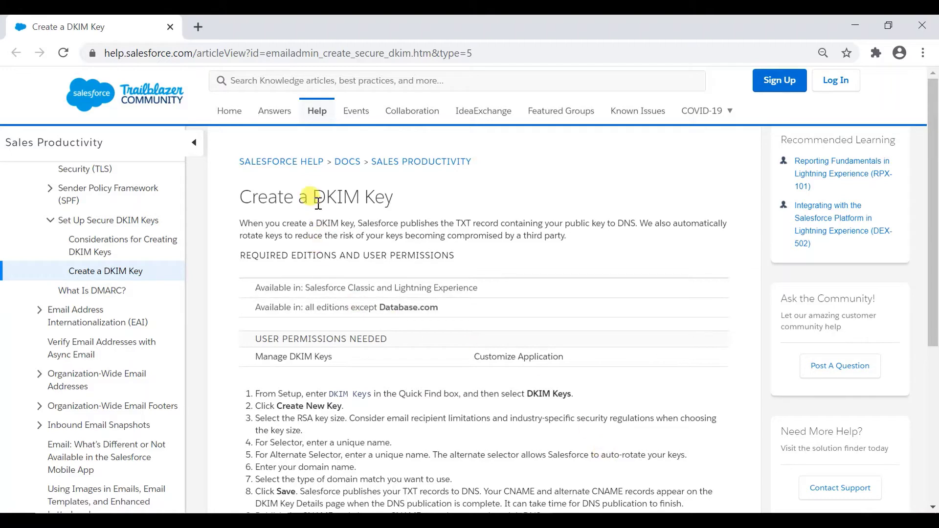
- Review the Create a DKIM Key help article's title and intro paragraph
drag(313, 197, 456, 209)
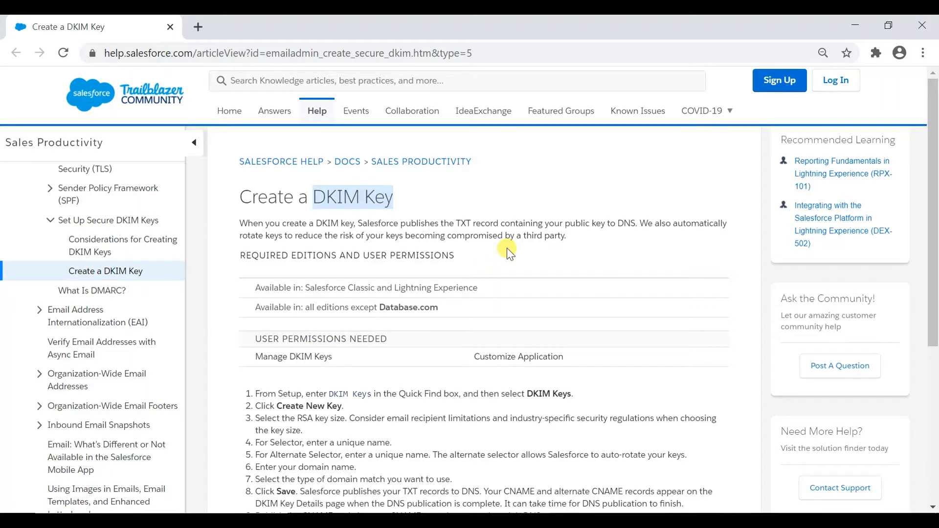
drag(521, 255, 275, 200)
double_click(241, 195)
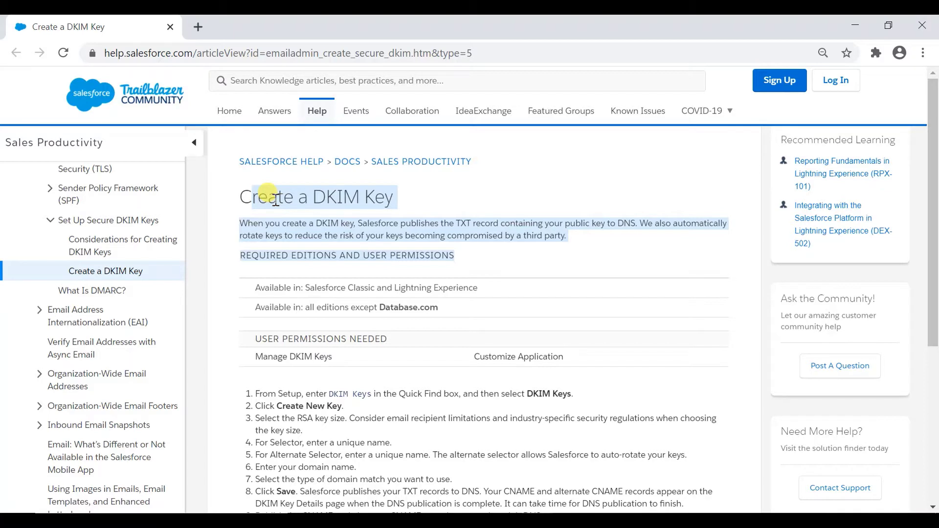
click(310, 196)
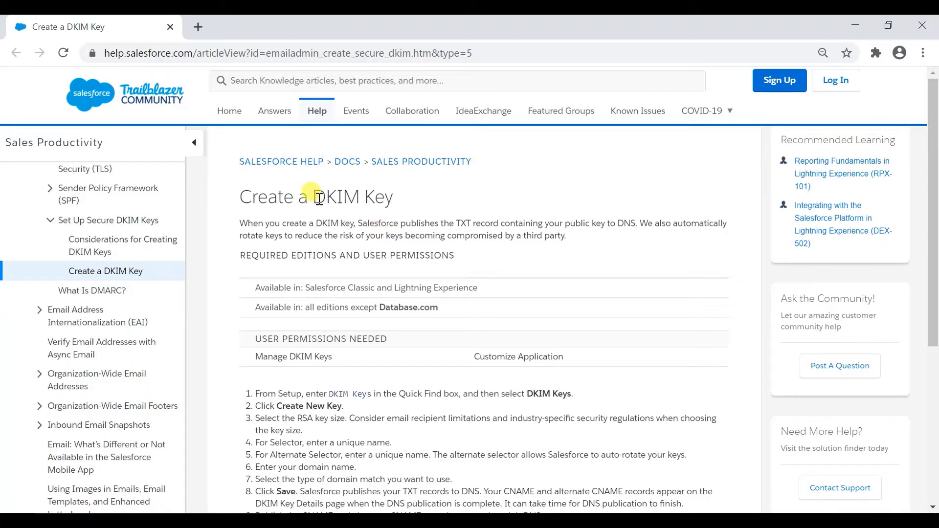
drag(313, 198, 397, 201)
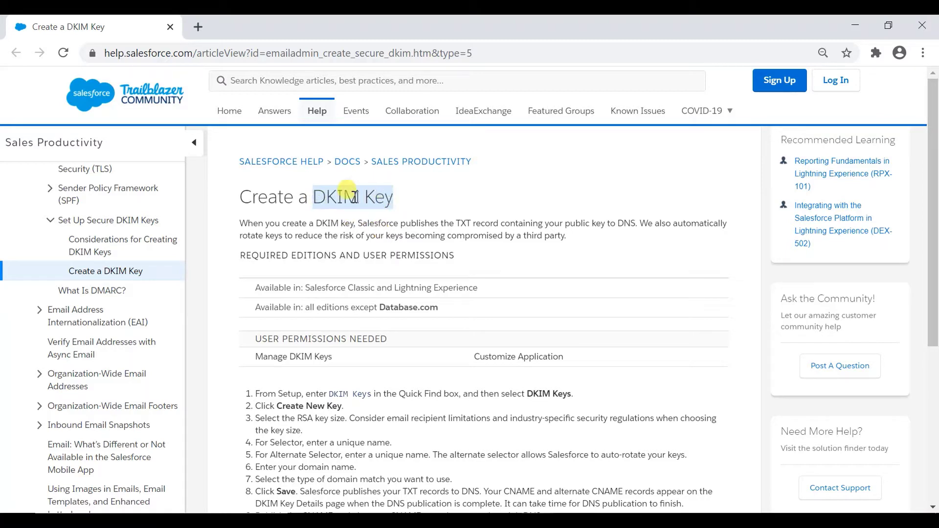
click(337, 196)
drag(315, 196, 359, 198)
click(317, 198)
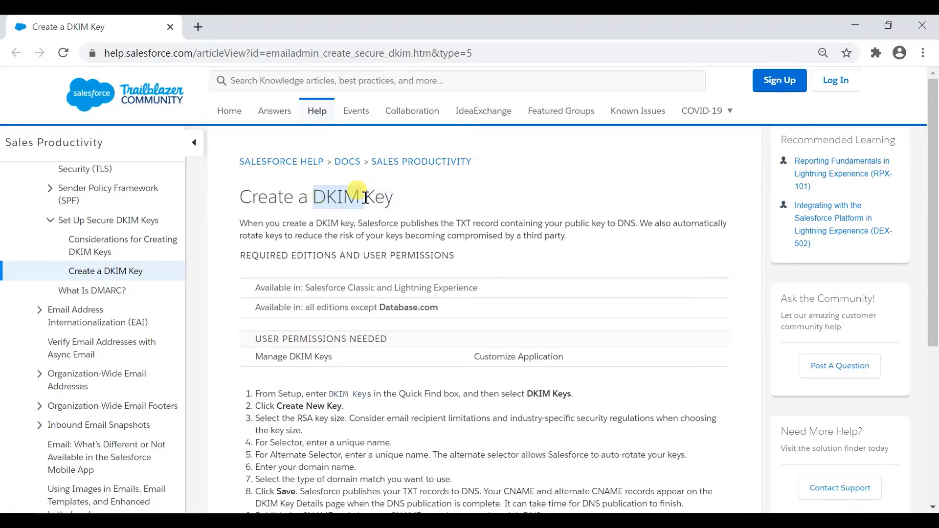
click(361, 198)
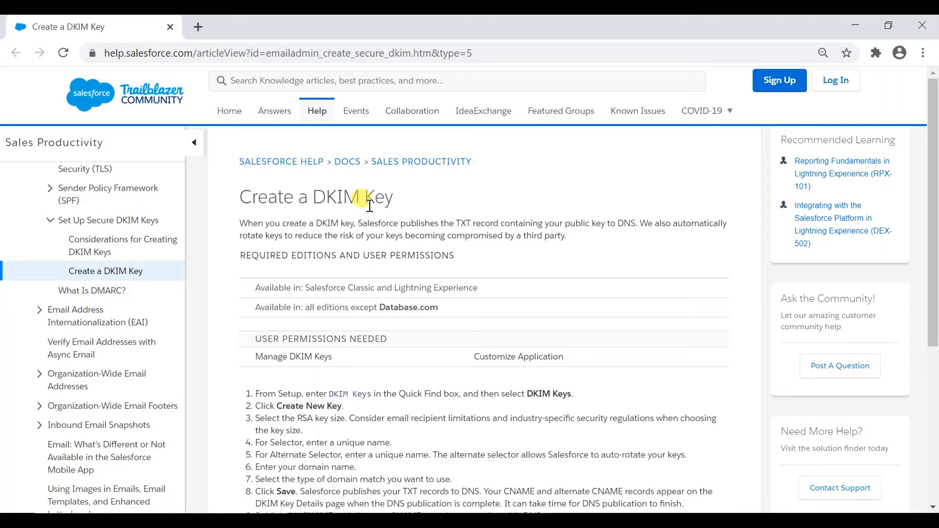
- Reread the article title, then switch to the Salesforce Developer Edition window from the taskbar
drag(314, 196, 358, 195)
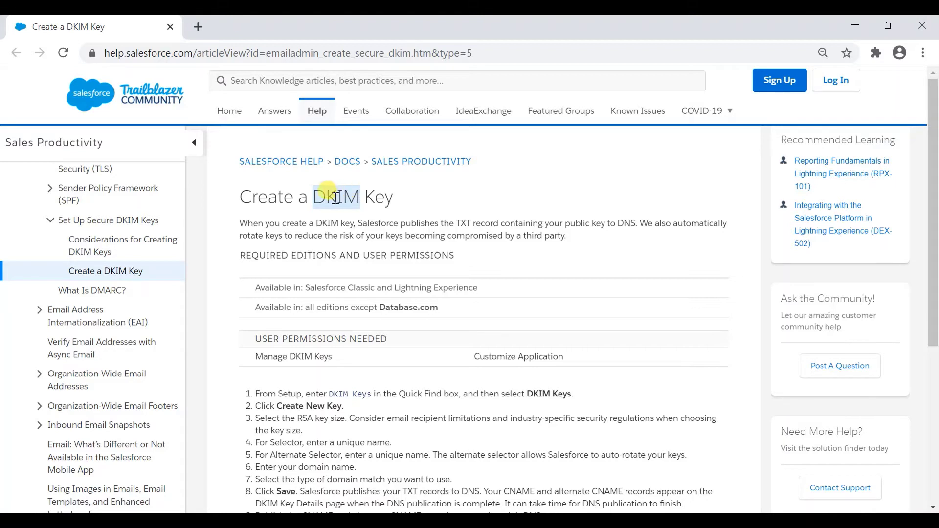
click(336, 197)
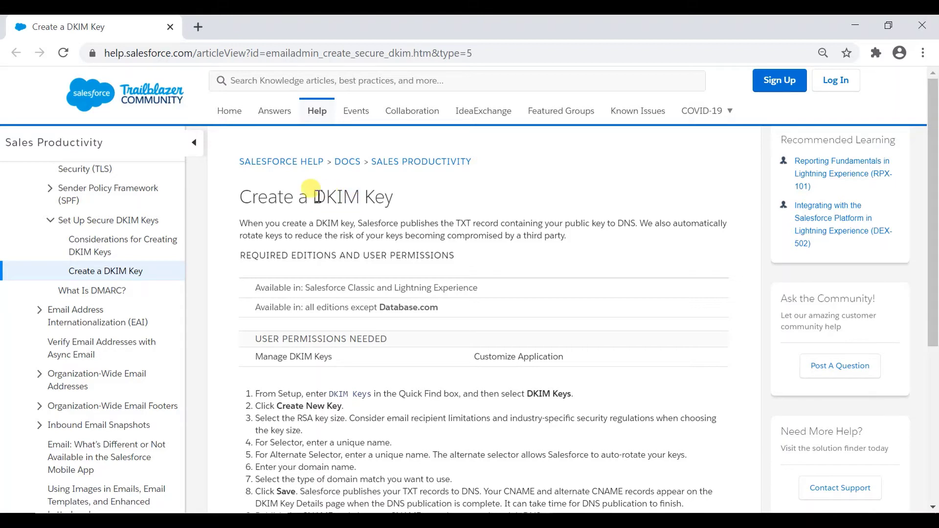
drag(313, 197, 408, 201)
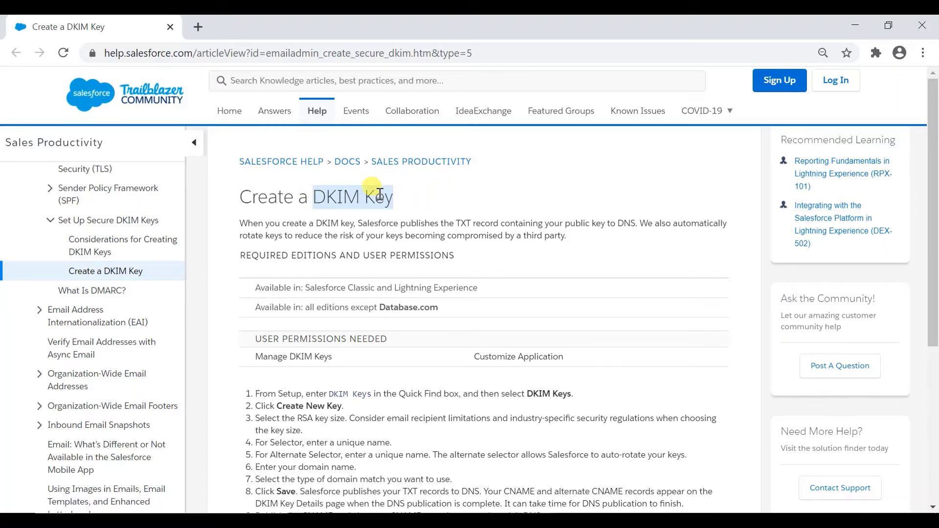
click(396, 200)
drag(398, 202, 236, 199)
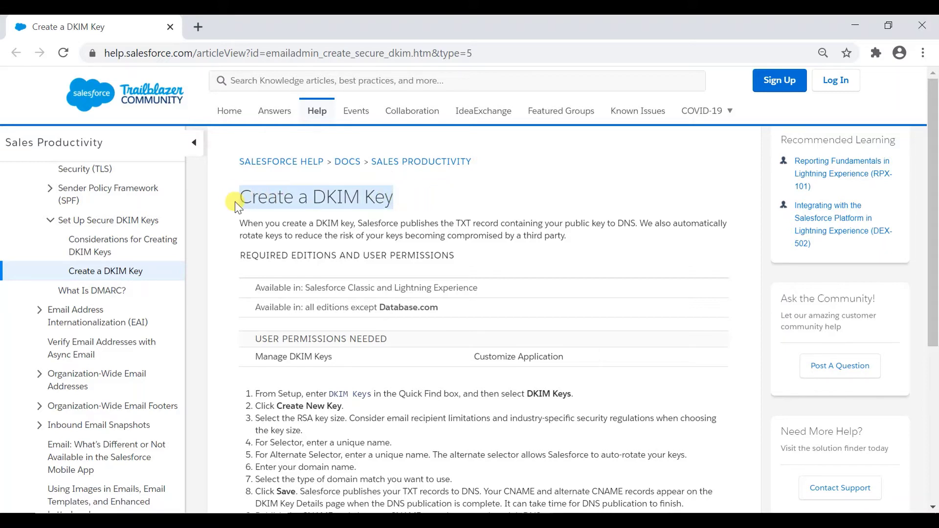
click(264, 201)
scroll(293, 210, down, 2)
scroll(296, 211, up, 2)
click(532, 521)
- In Setup, find 'dkim' in Quick Find, open DKIM Keys and start a new key
click(728, 447)
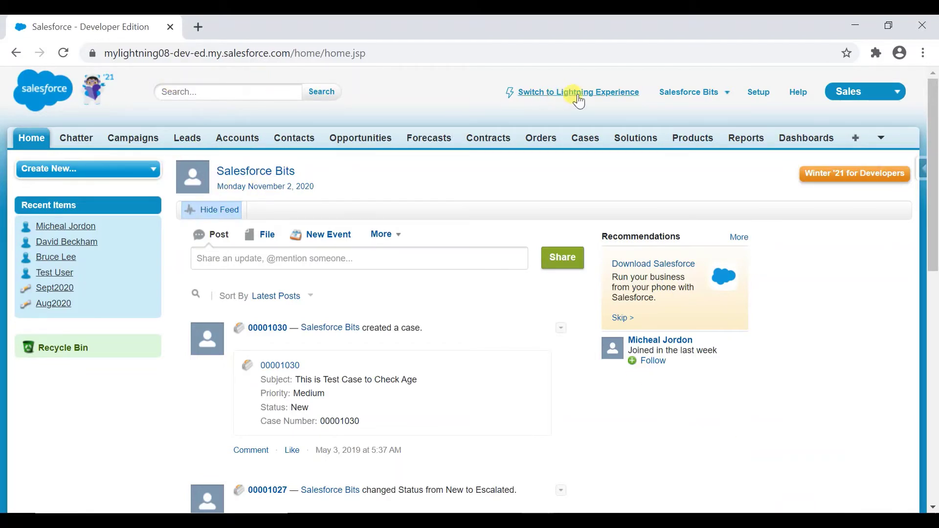
click(757, 94)
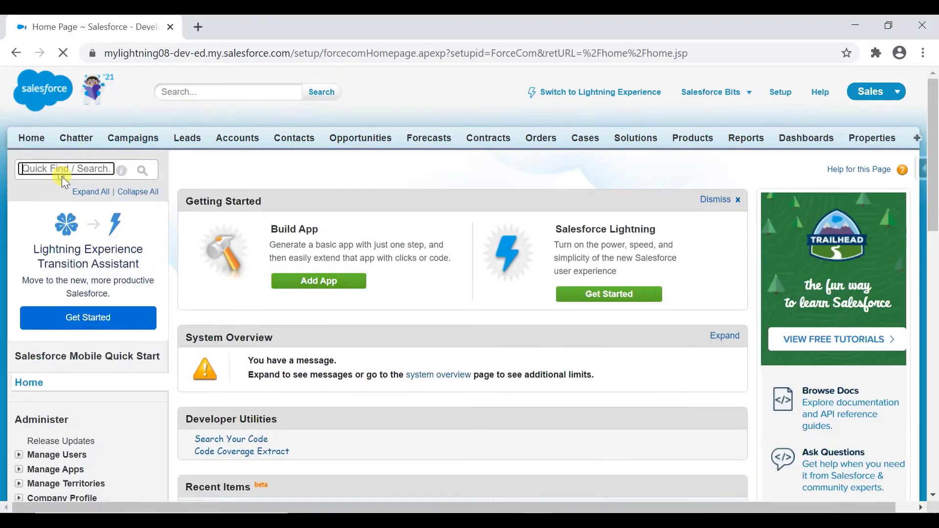
text(dkim)
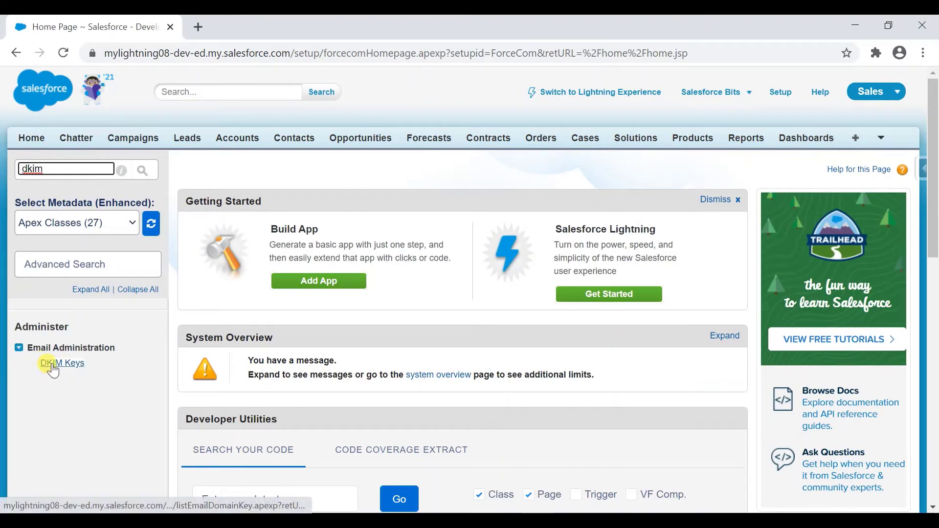
click(33, 362)
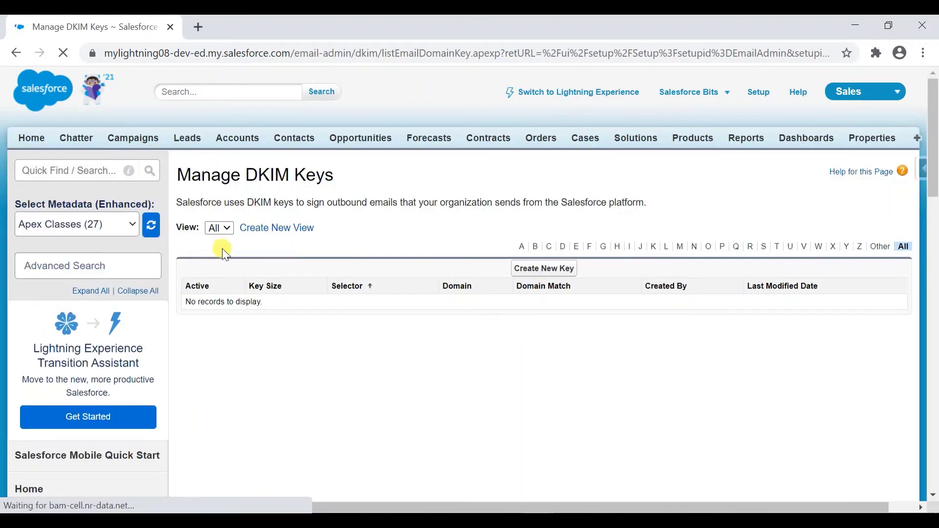
click(541, 275)
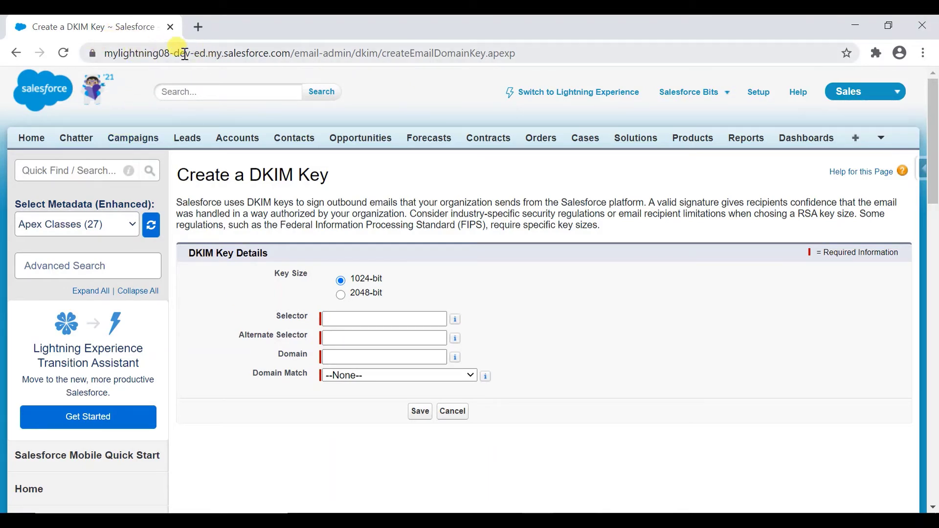
- Duplicate the tab, look up the org's domain name on My Domain, then return to the form
right_click(113, 29)
click(156, 119)
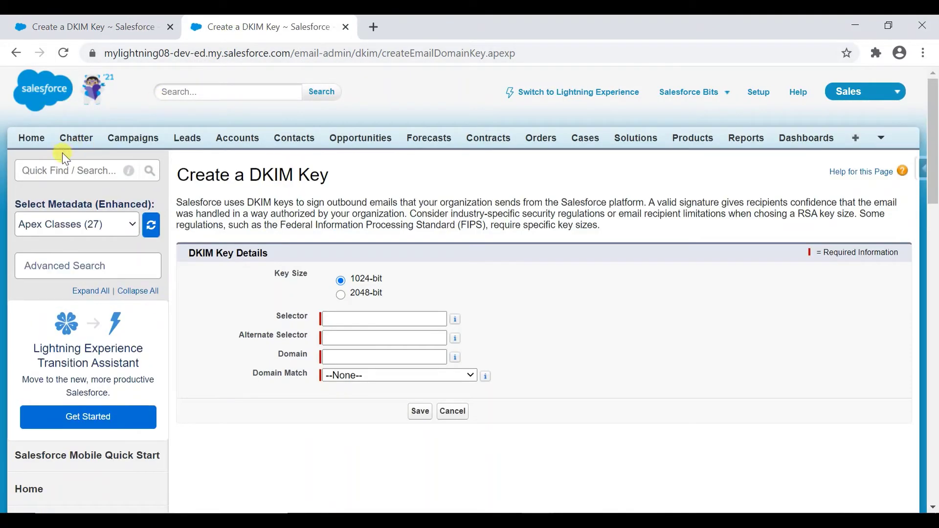
click(62, 171)
text(domain)
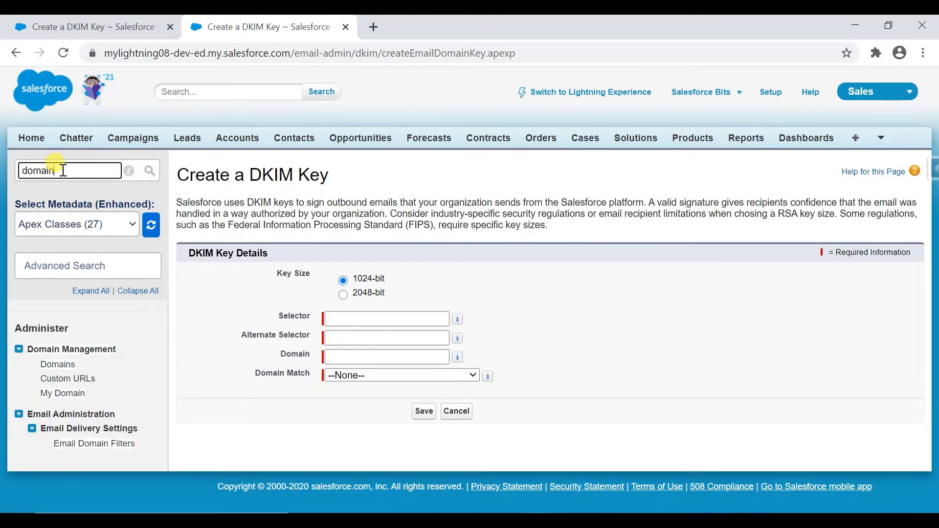
click(61, 367)
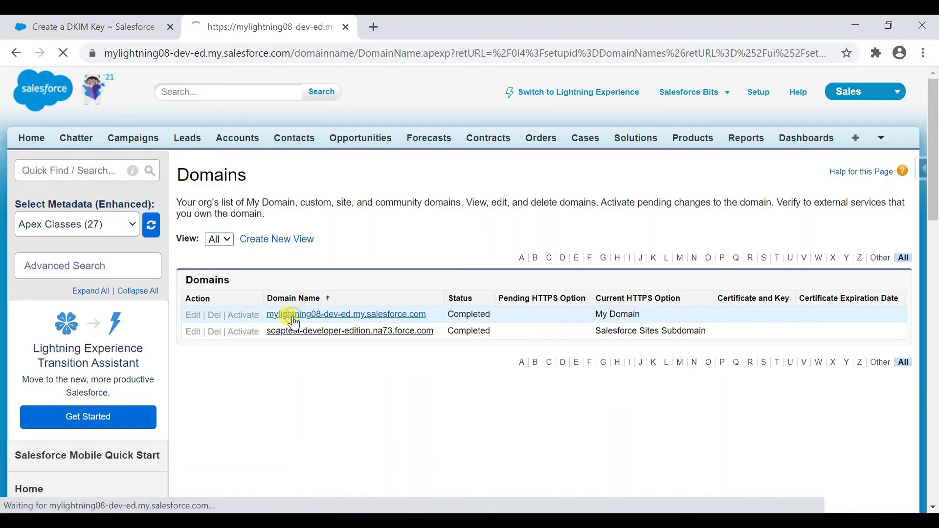
scroll(308, 260, down, 5)
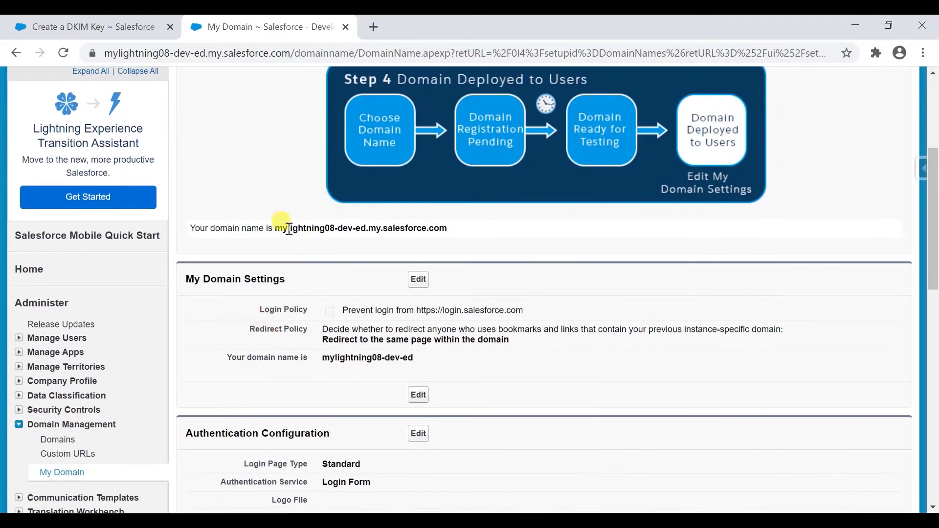
drag(274, 231, 426, 240)
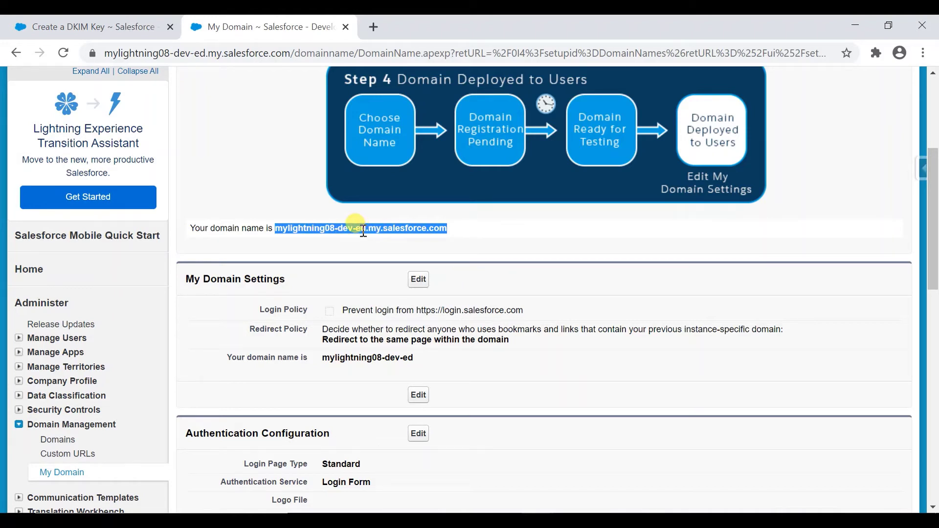
click(126, 29)
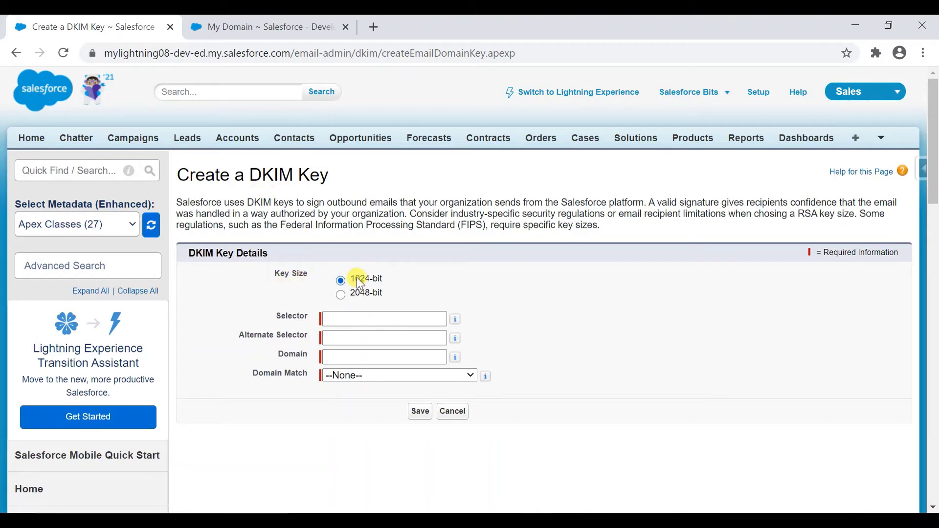
- Keep the 1024-bit key size and enter selector 'salesforcebit1'
drag(355, 283, 394, 274)
click(394, 274)
click(336, 320)
text(salesforcebit)
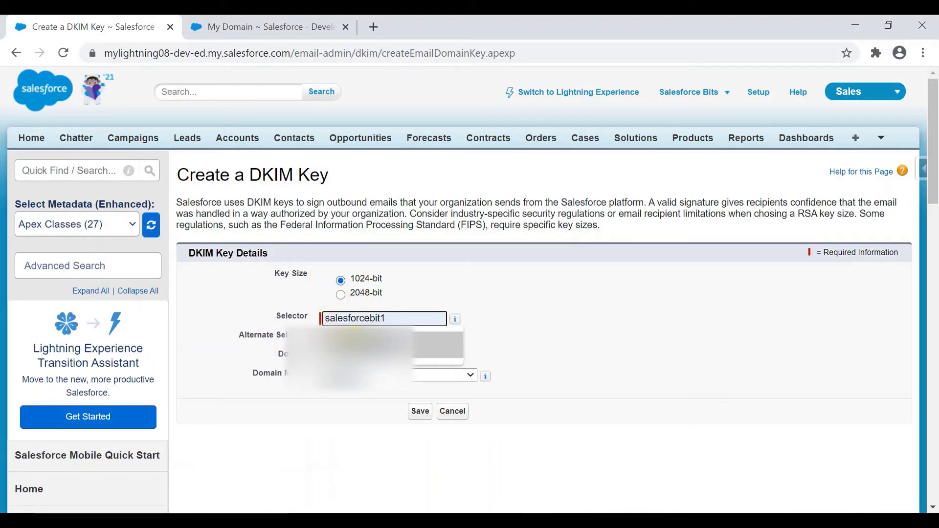
text(1)
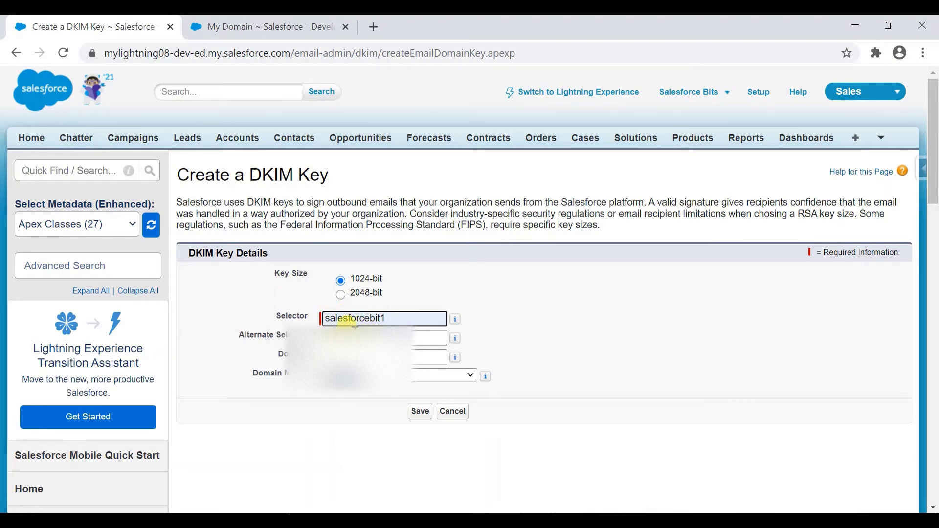
key(Tab)
click(350, 323)
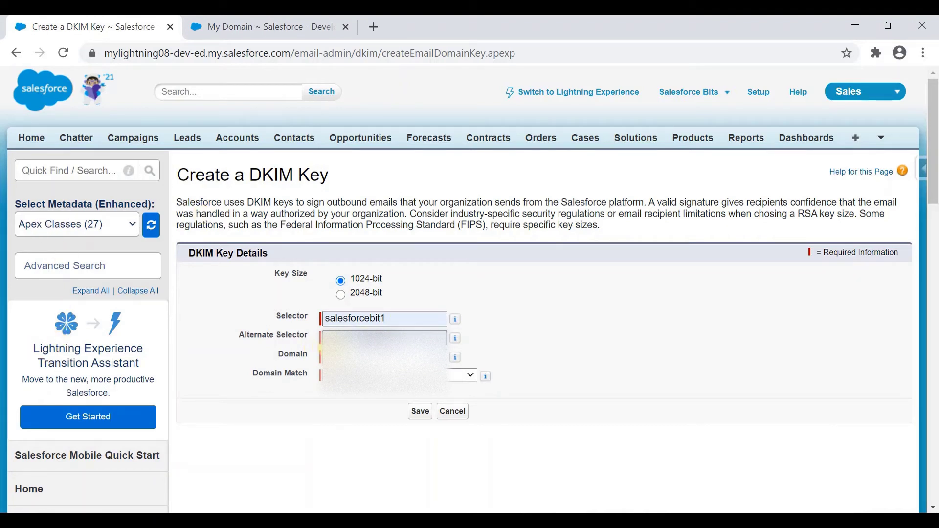
- Fill alternate selector 'salesforcebit2' and the org domain, matching 'Exact domain and subdomains'
click(384, 357)
key(Escape)
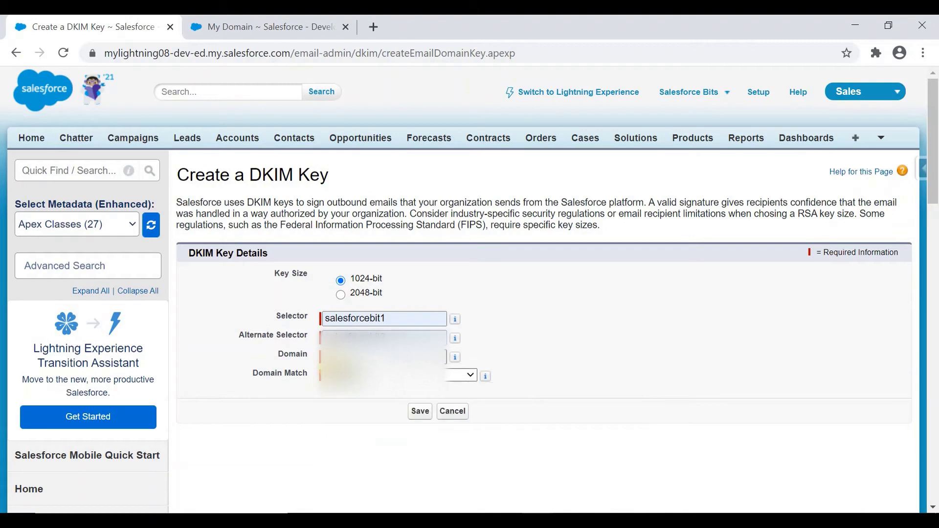
click(320, 356)
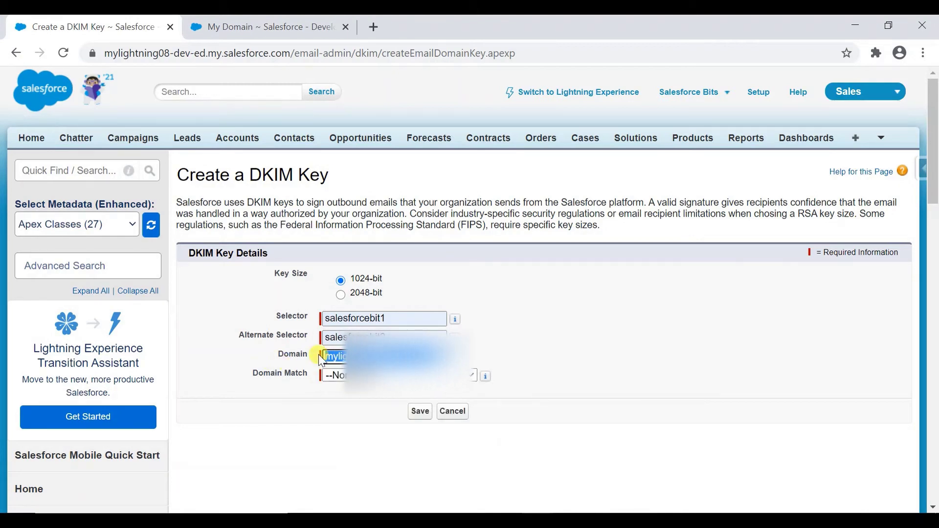
mouse_move(485, 376)
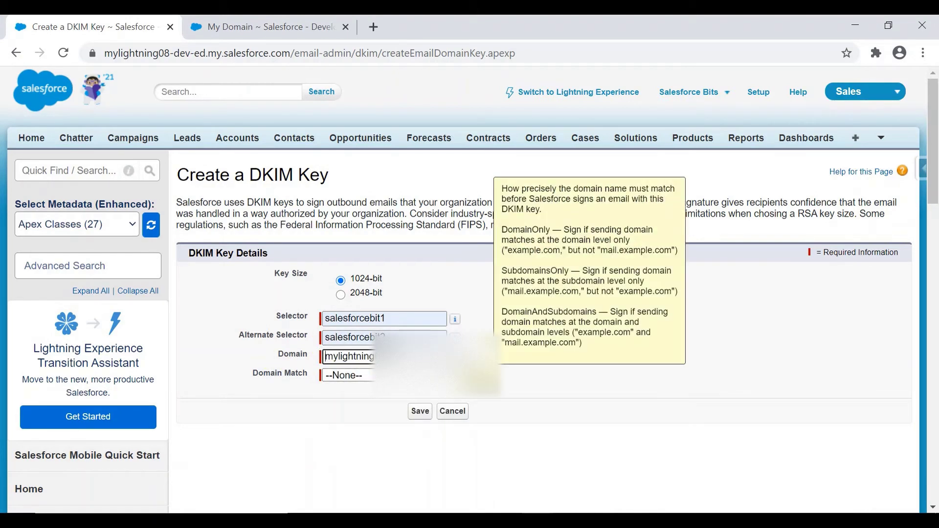
key(End)
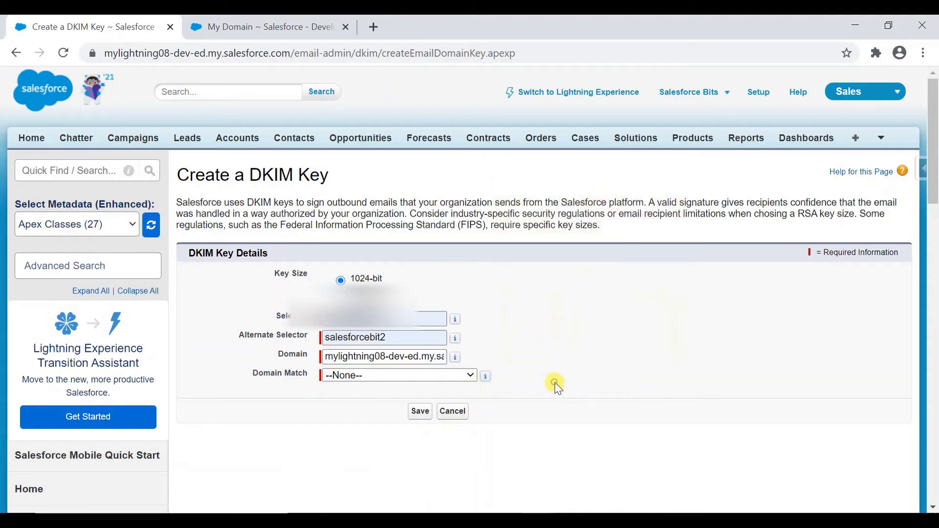
click(353, 374)
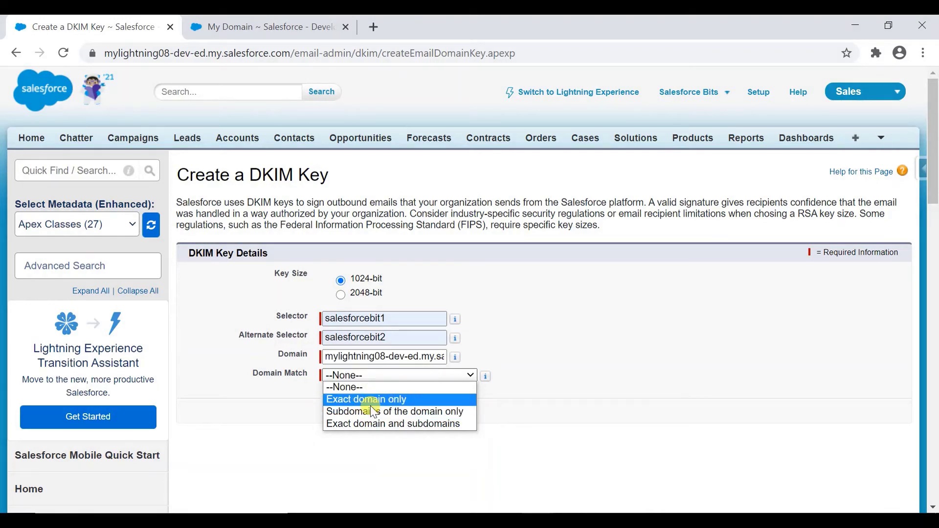
click(365, 422)
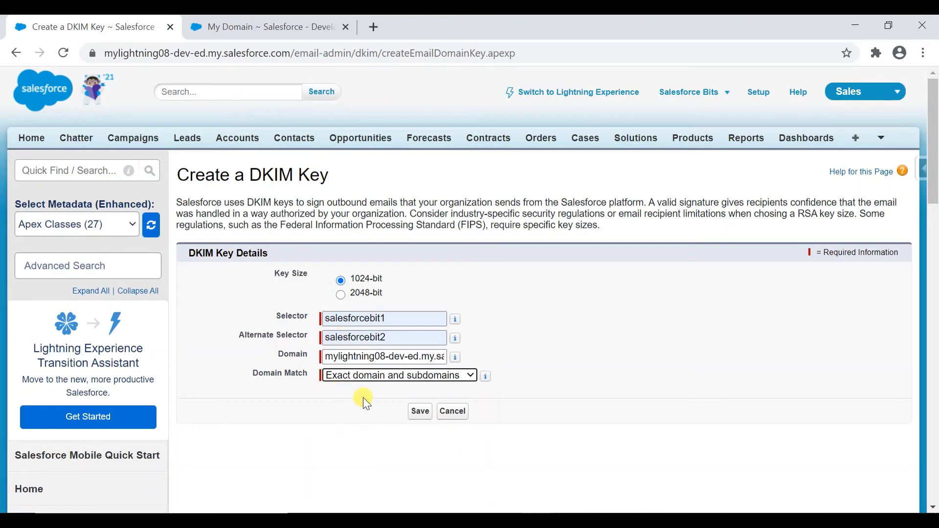
click(359, 397)
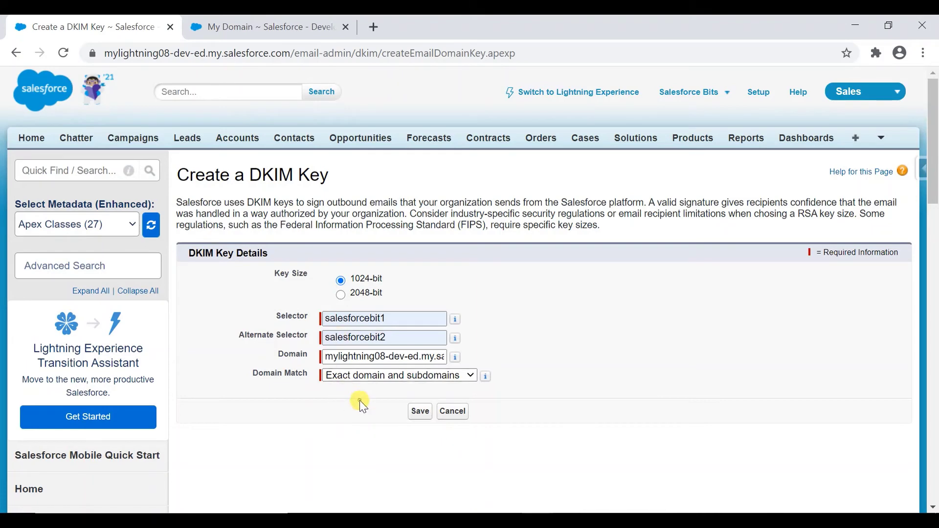
- Save the DKIM key and review its generated CNAME and Alternate CNAME record values
click(419, 415)
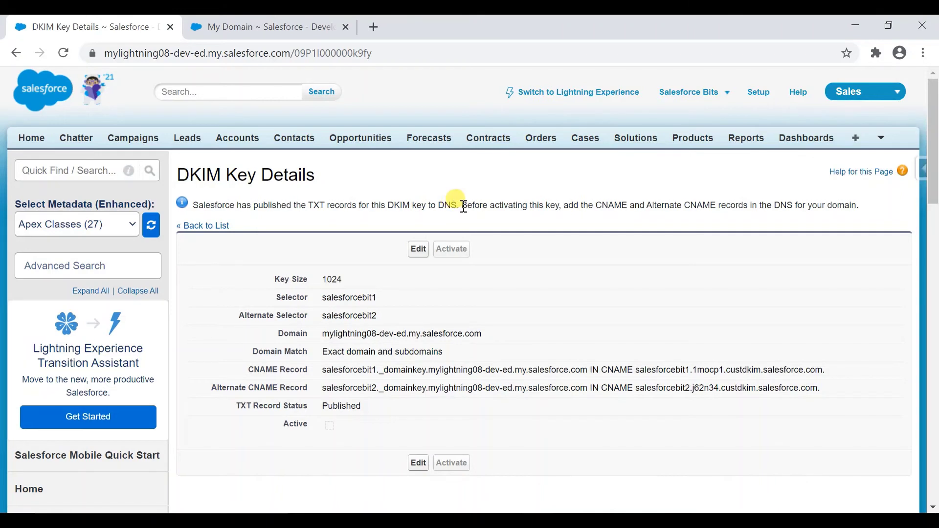
drag(463, 205, 838, 213)
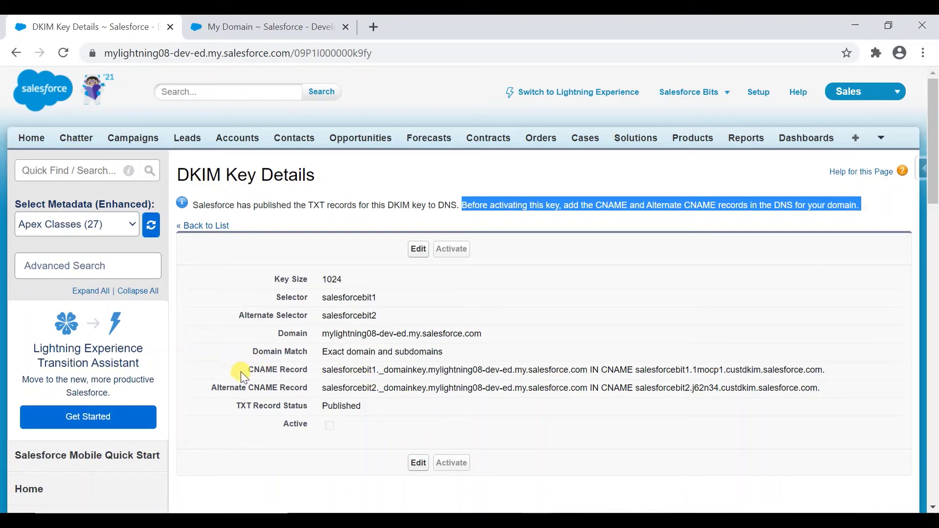
mouse_move(240, 371)
mouse_down()
mouse_move(681, 388)
mouse_move(830, 407)
mouse_move(538, 370)
mouse_move(229, 379)
mouse_move(232, 368)
mouse_up()
click(834, 399)
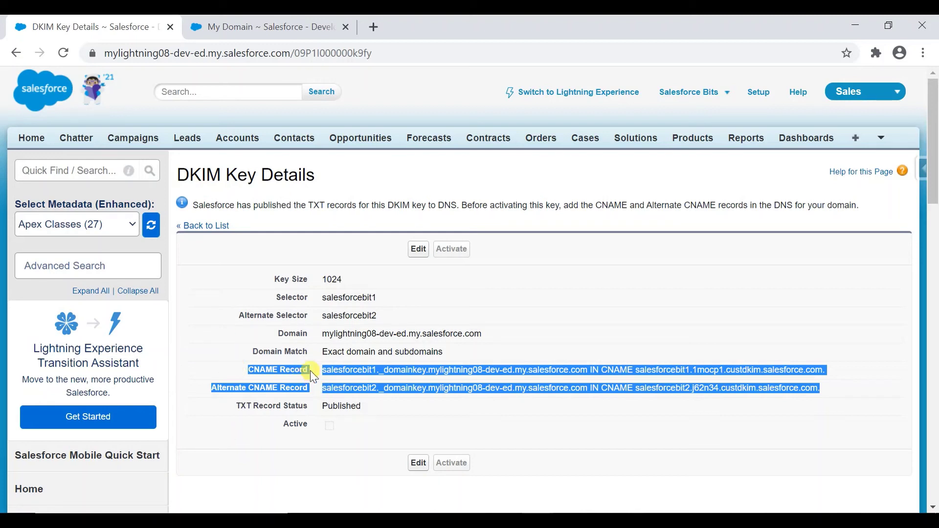
drag(323, 369, 810, 370)
drag(323, 388, 849, 394)
click(849, 394)
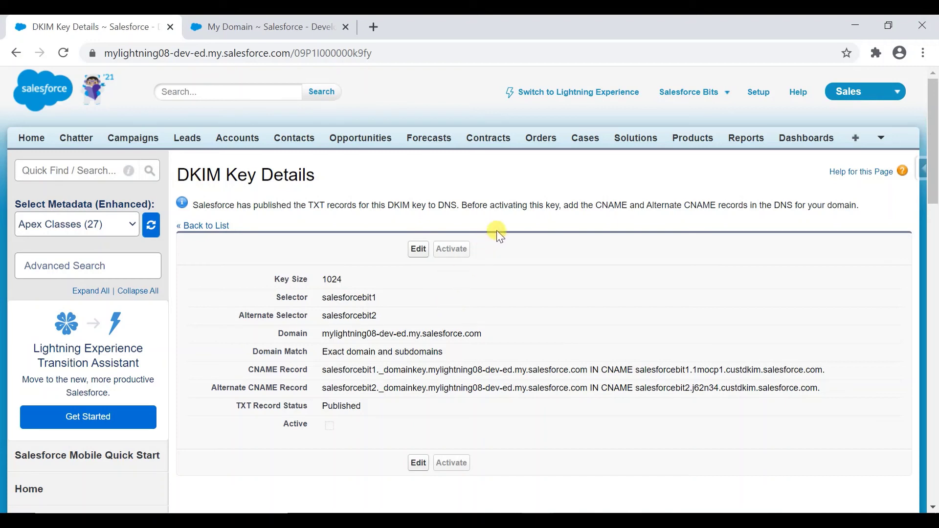
drag(320, 179, 361, 169)
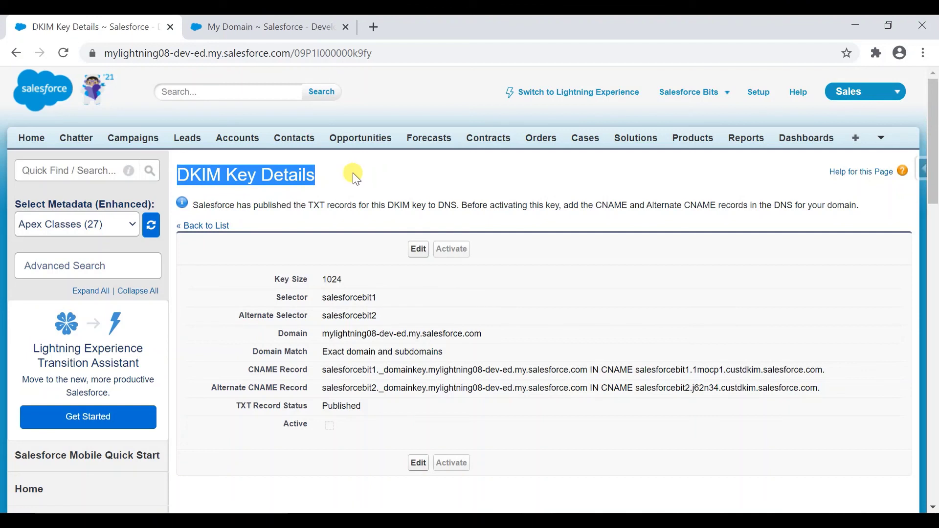
click(352, 174)
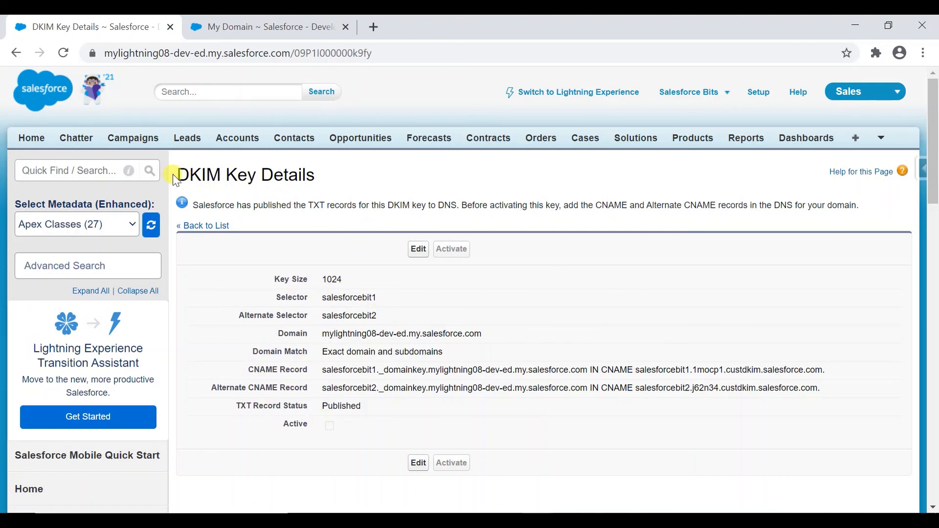
drag(174, 175, 201, 158)
click(856, 218)
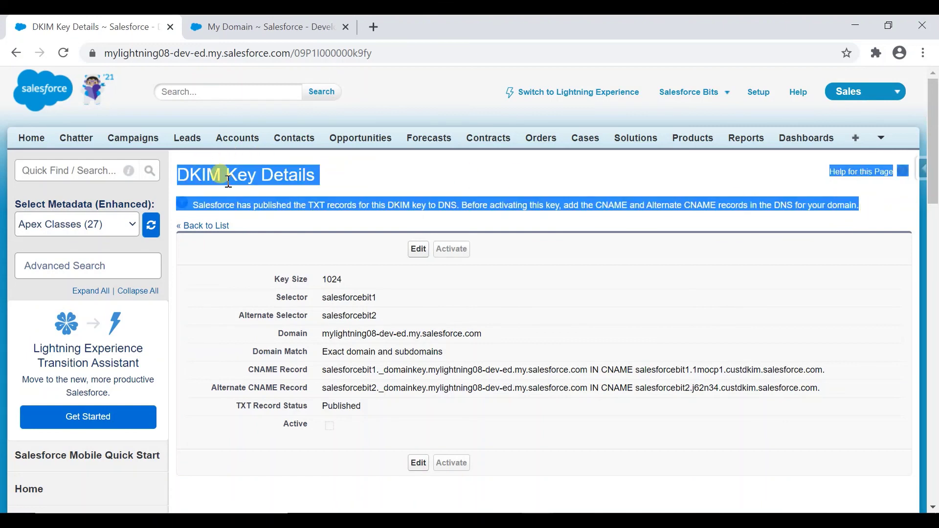
click(391, 227)
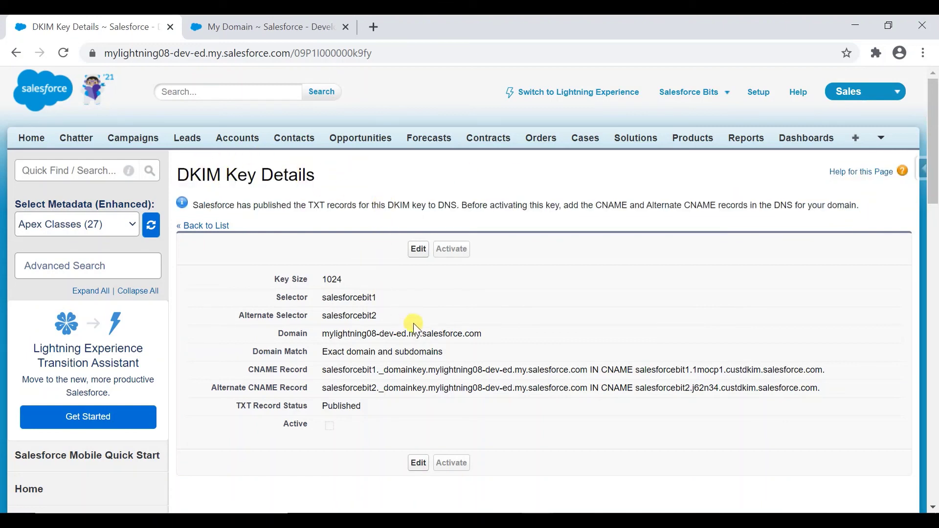
scroll(421, 330, down, 2)
scroll(424, 333, up, 2)
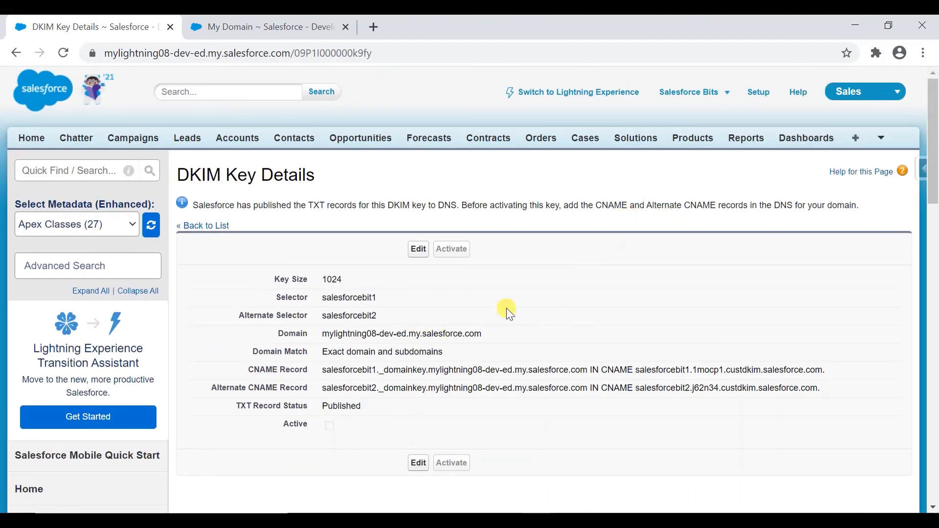